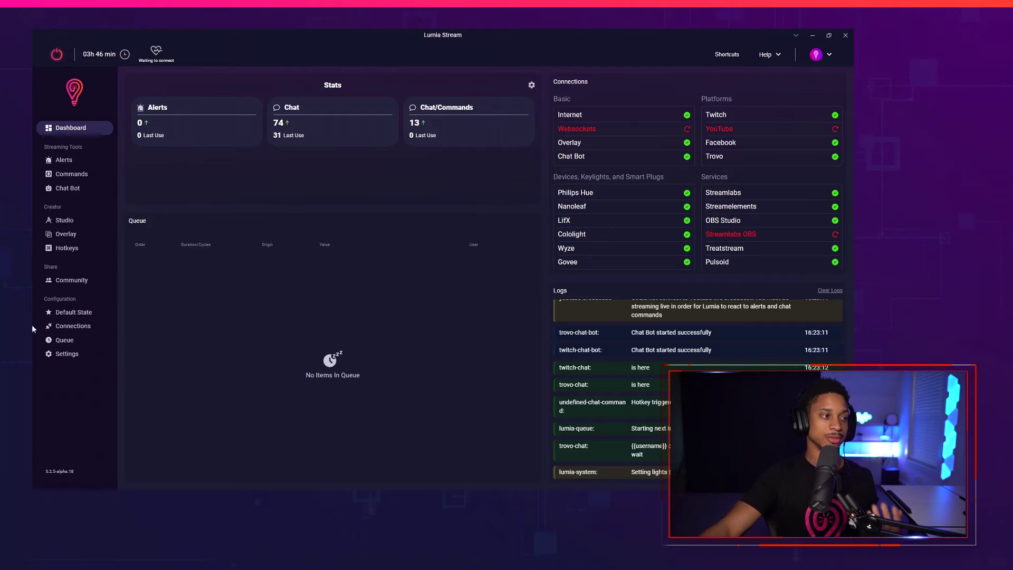
# Go from the dashboard through Connections to the Commands page with the chat commands list.
pyautogui.click(58, 327)
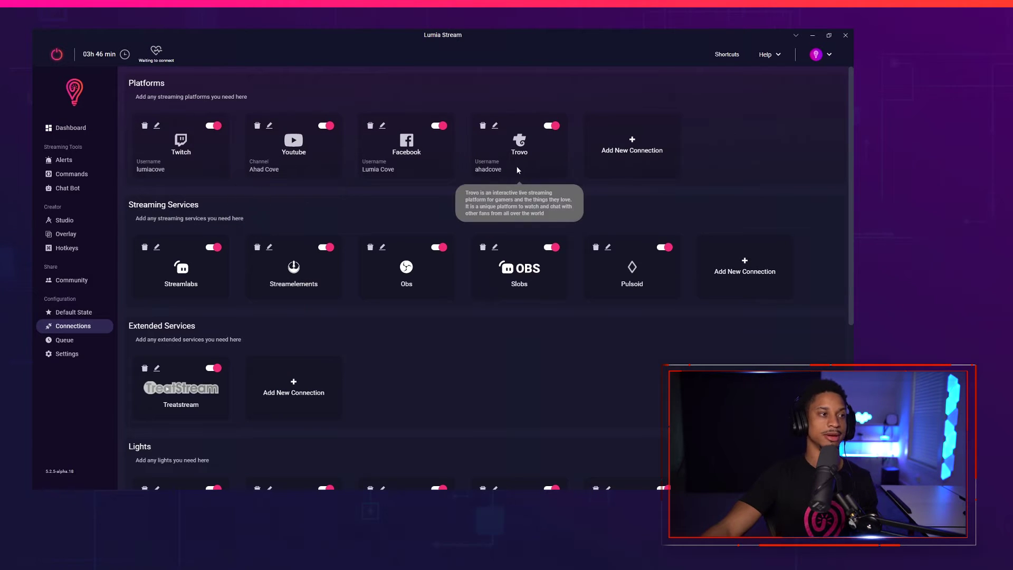
pyautogui.click(80, 175)
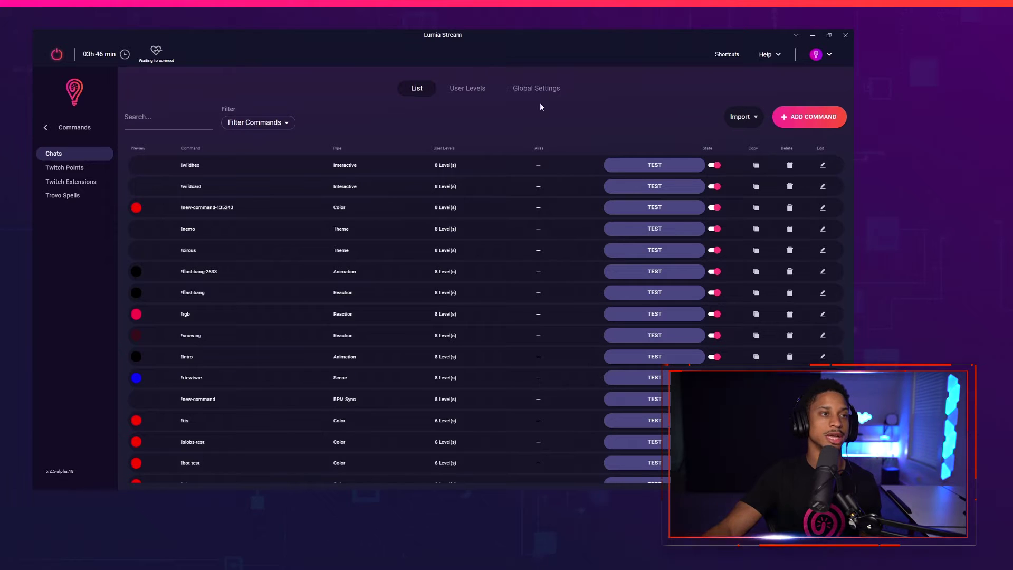
# Delete the custom bankai level from the Twitch chat User Levels.
pyautogui.click(471, 91)
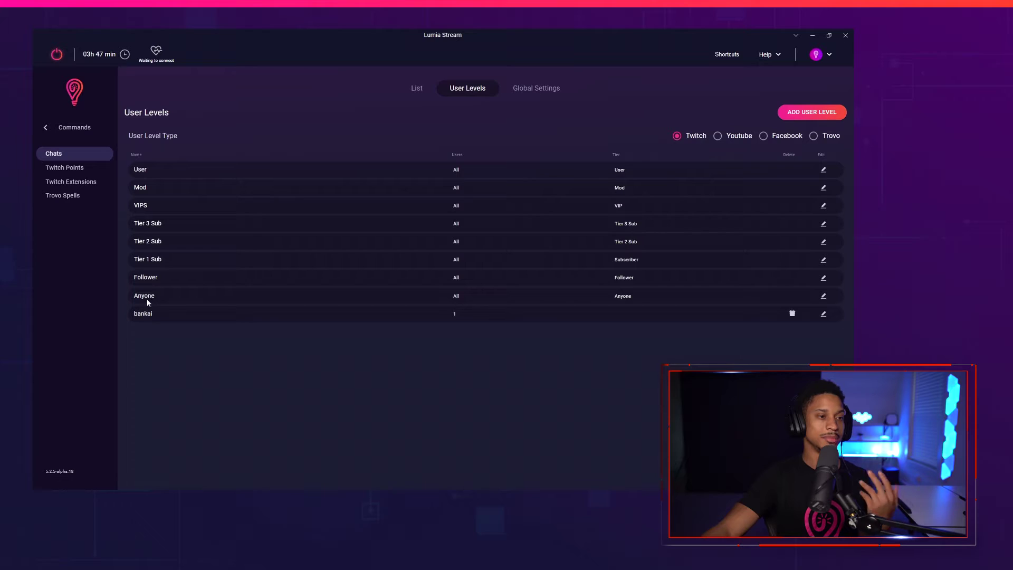
pyautogui.click(791, 315)
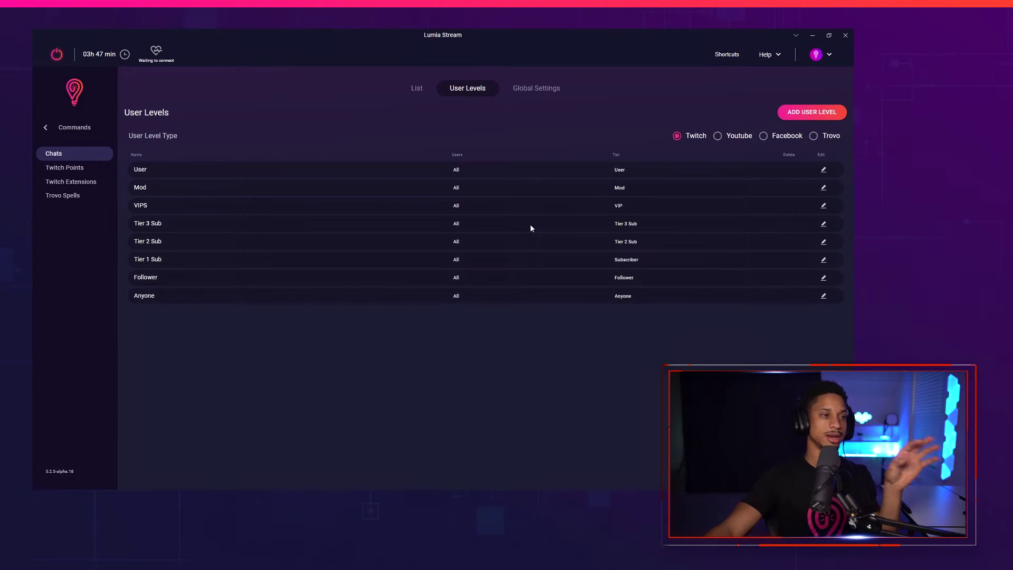
# Look at the YouTube and Trovo levels, then add a Custom-Group level under Twitch.
pyautogui.click(718, 137)
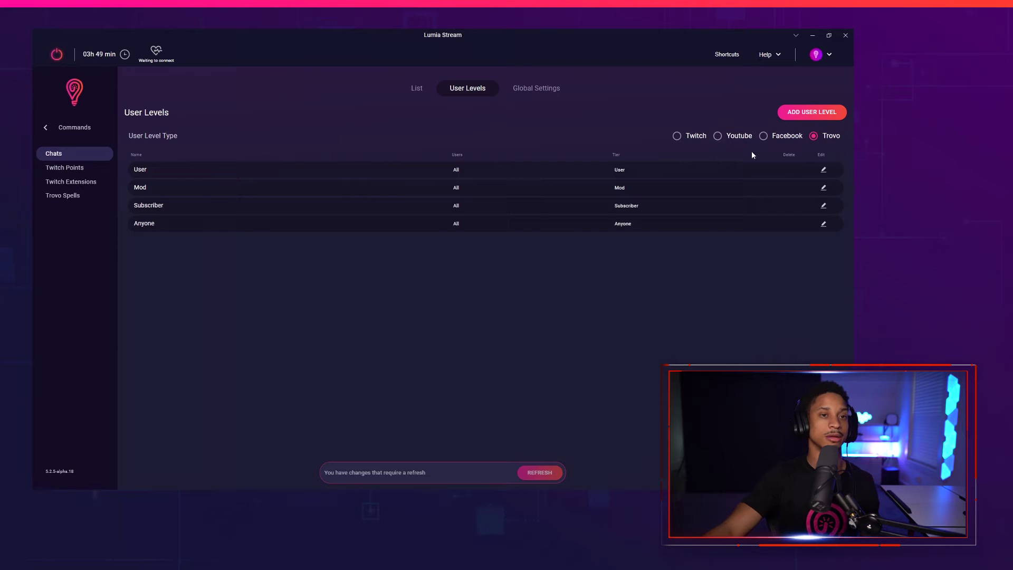
pyautogui.click(694, 136)
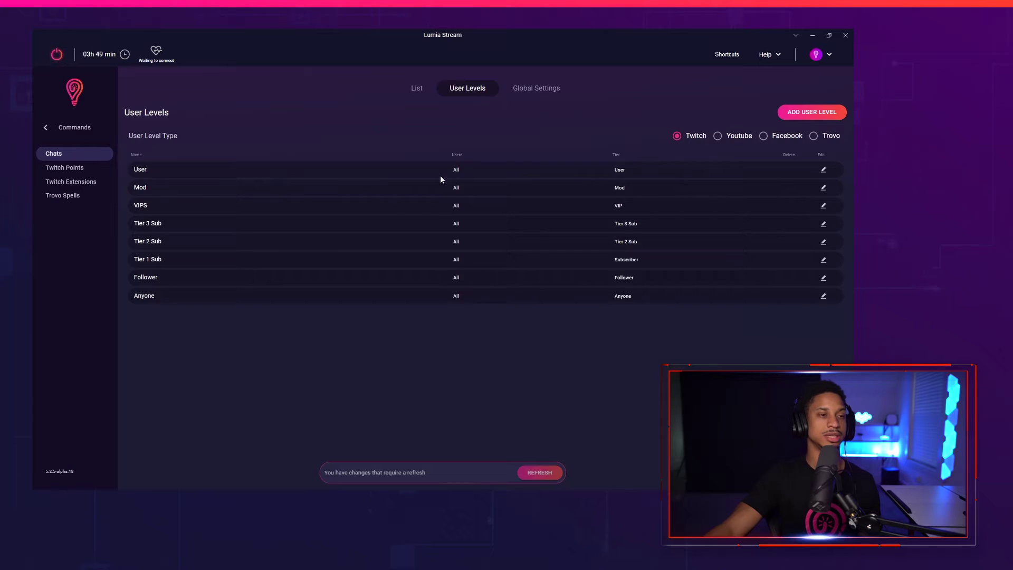
pyautogui.click(822, 112)
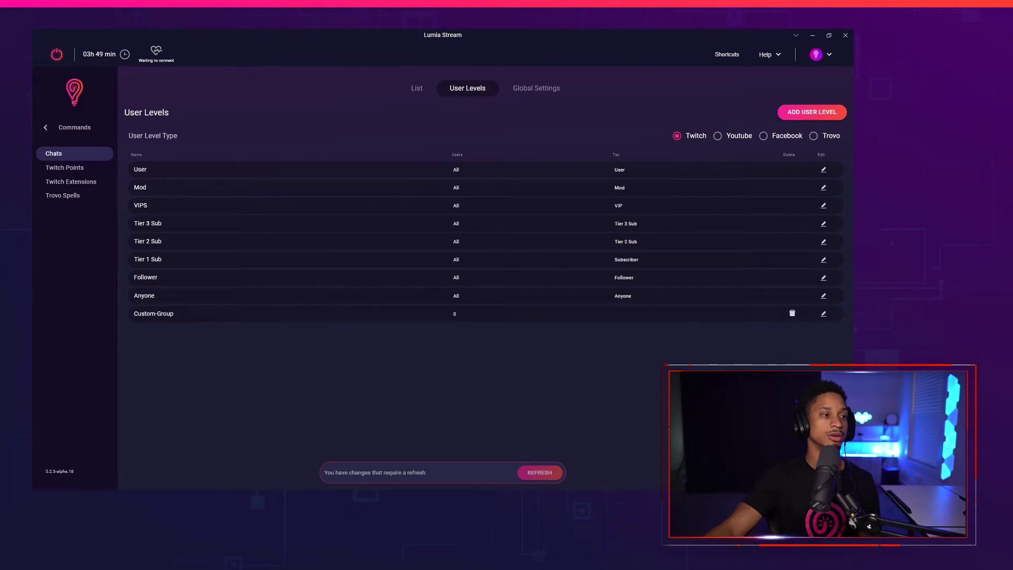
# Rename the Custom-Group user level to cool-kids.
pyautogui.click(824, 313)
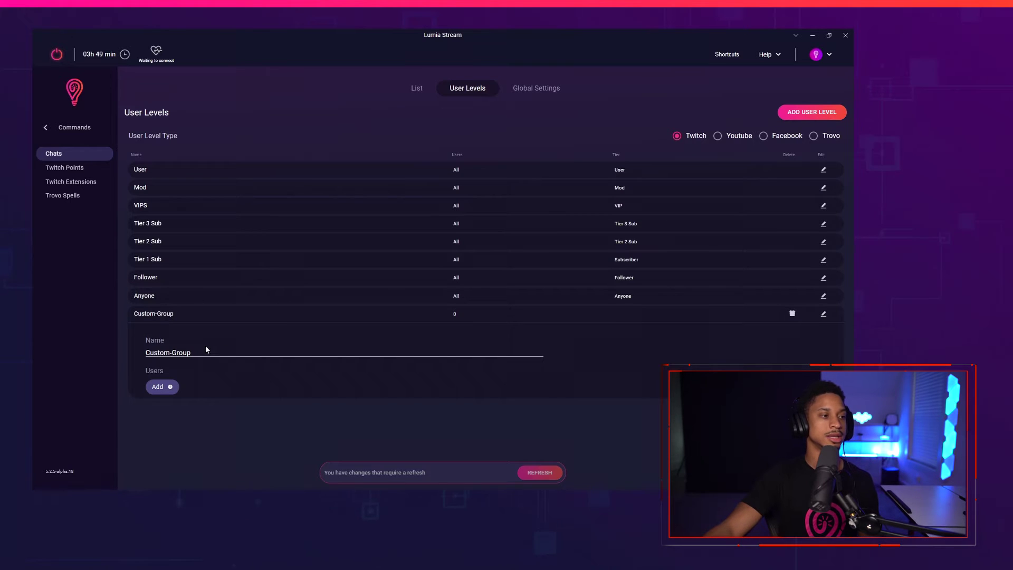
pyautogui.click(174, 353)
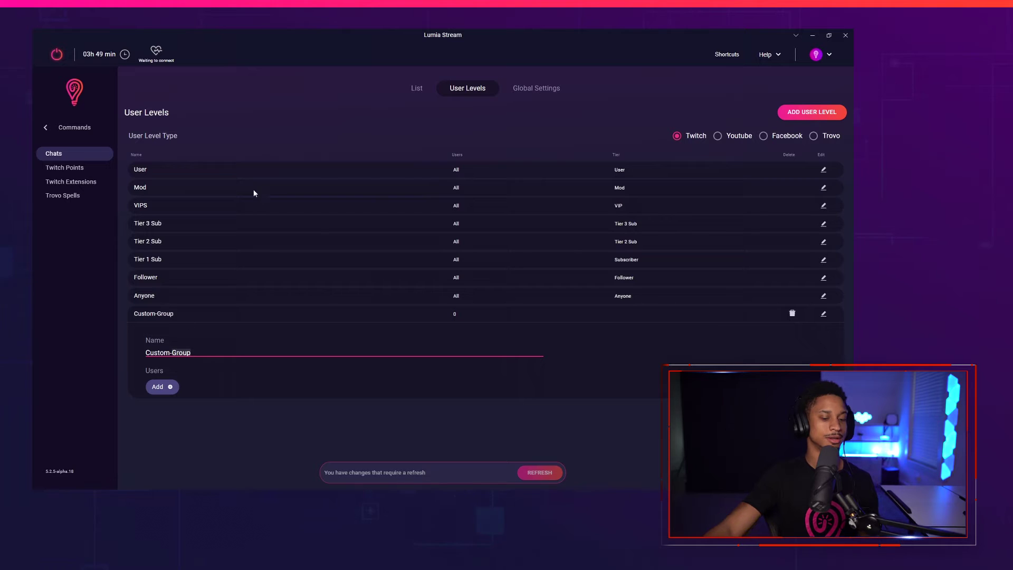
pyautogui.press('BackSpace')
pyautogui.press('BackSpace')
pyautogui.press('BackSpace')
pyautogui.press('BackSpace')
pyautogui.press('BackSpace')
pyautogui.press('BackSpace')
pyautogui.press('BackSpace')
pyautogui.press('BackSpace')
pyautogui.press('BackSpace')
pyautogui.press('BackSpace')
pyautogui.press('BackSpace')
pyautogui.press('BackSpace')
pyautogui.write('c')
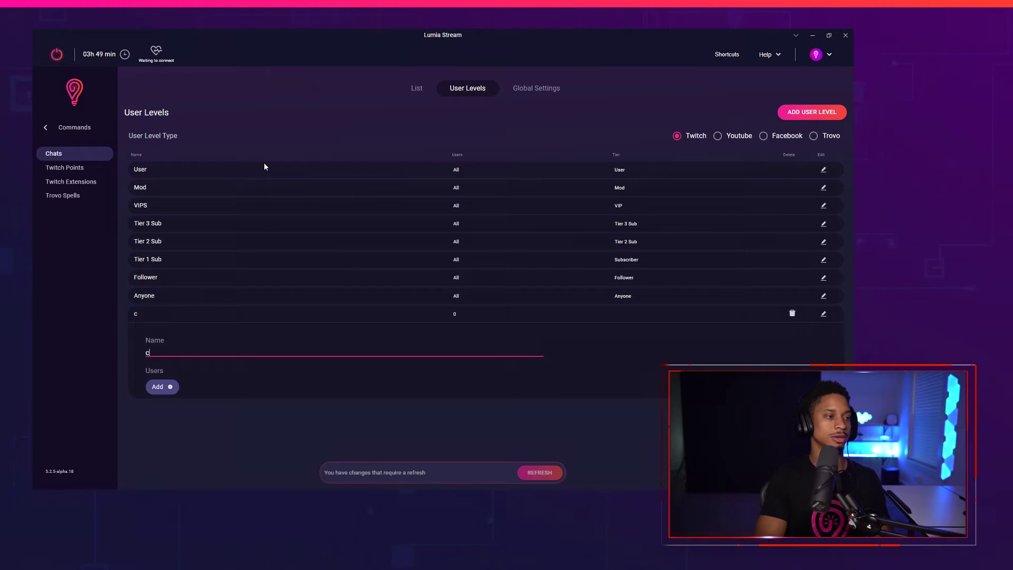
pyautogui.write('ool-kids')
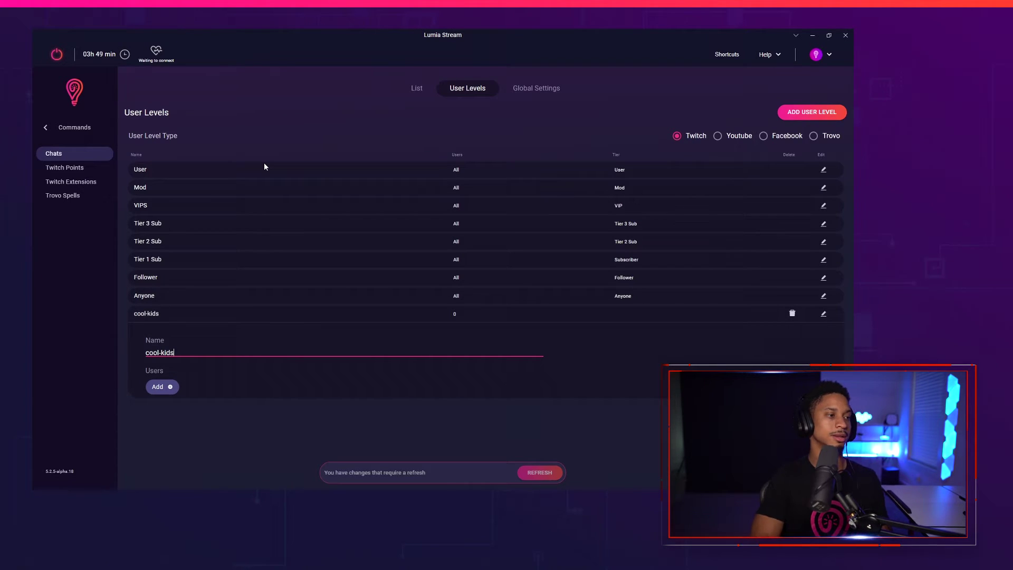
# Add users naruto, ichigo and zoro to cool-kids and refresh to apply the changes.
pyautogui.click(167, 388)
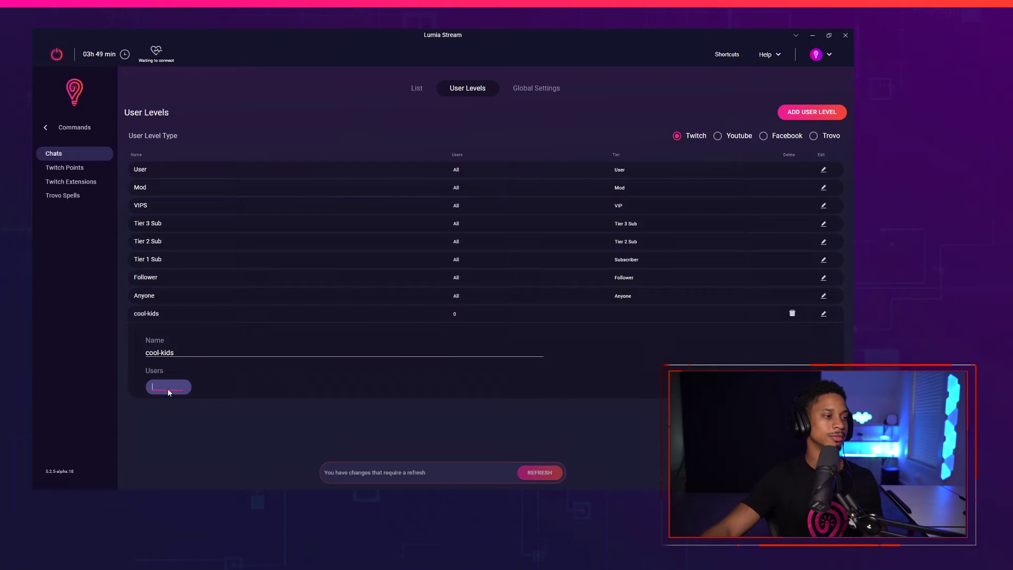
pyautogui.write('naruto')
pyautogui.press('Return')
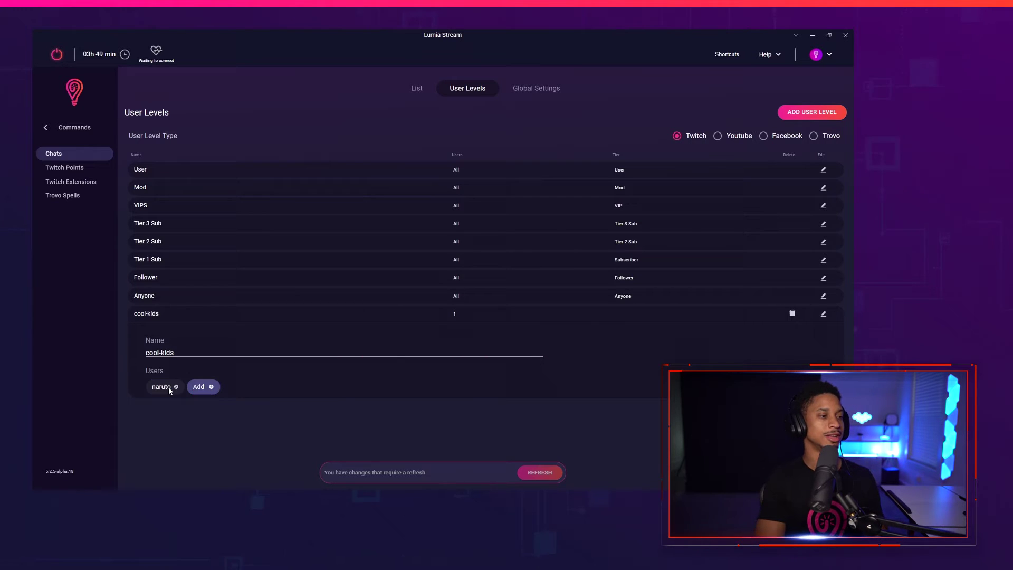
pyautogui.click(208, 387)
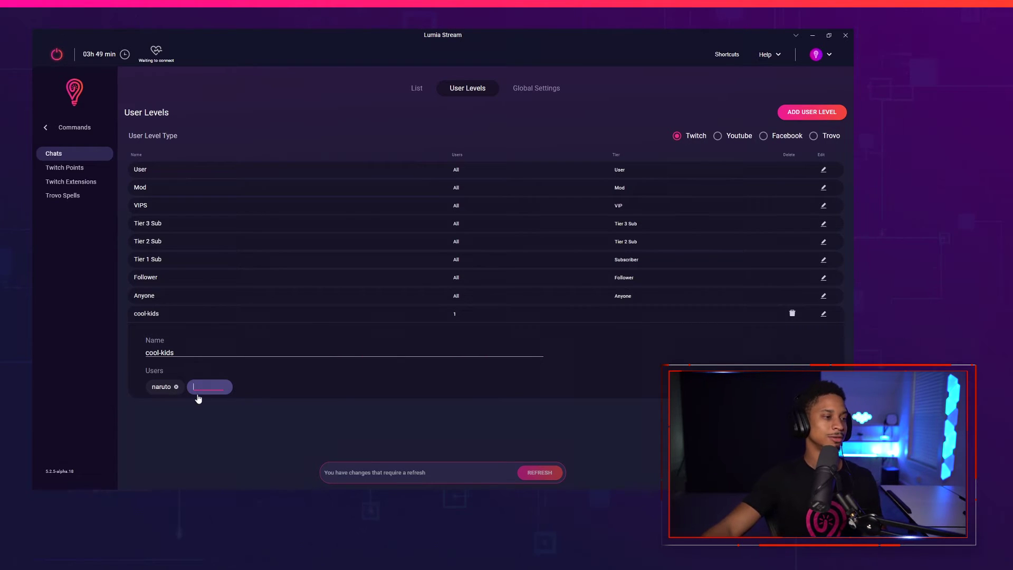
pyautogui.write('ichigo')
pyautogui.press('Return')
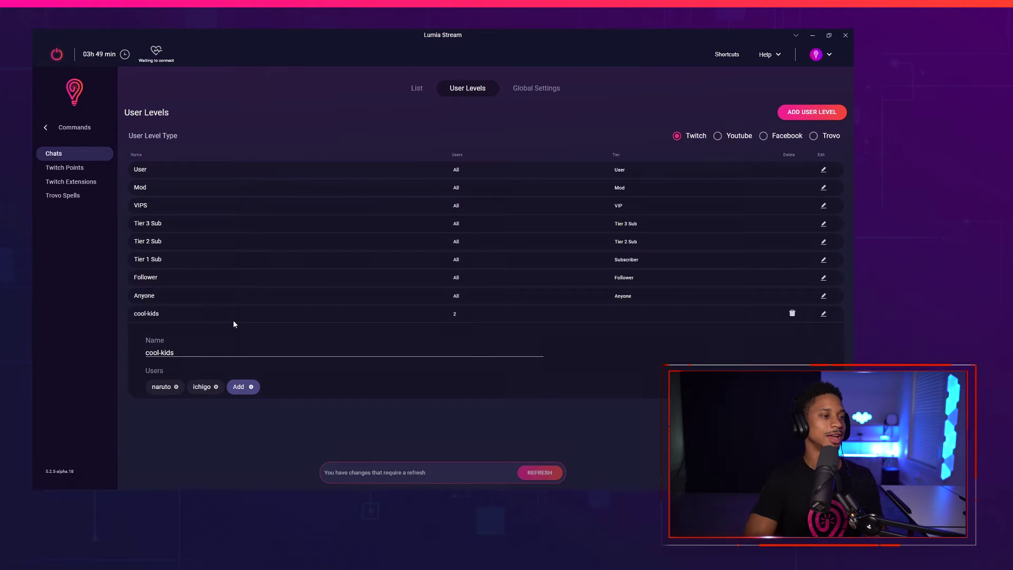
pyautogui.click(240, 387)
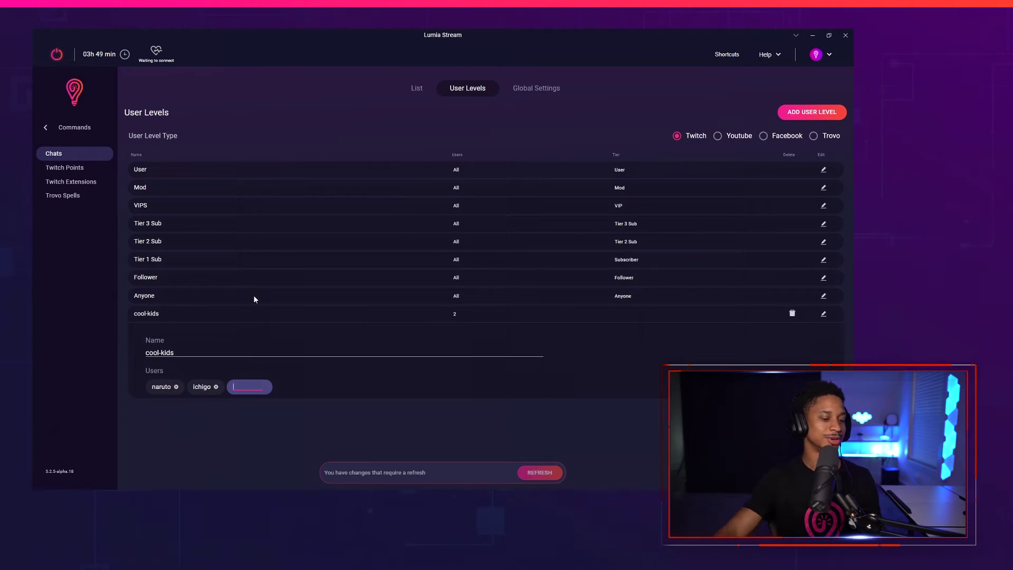
pyautogui.write('zoro')
pyautogui.press('Return')
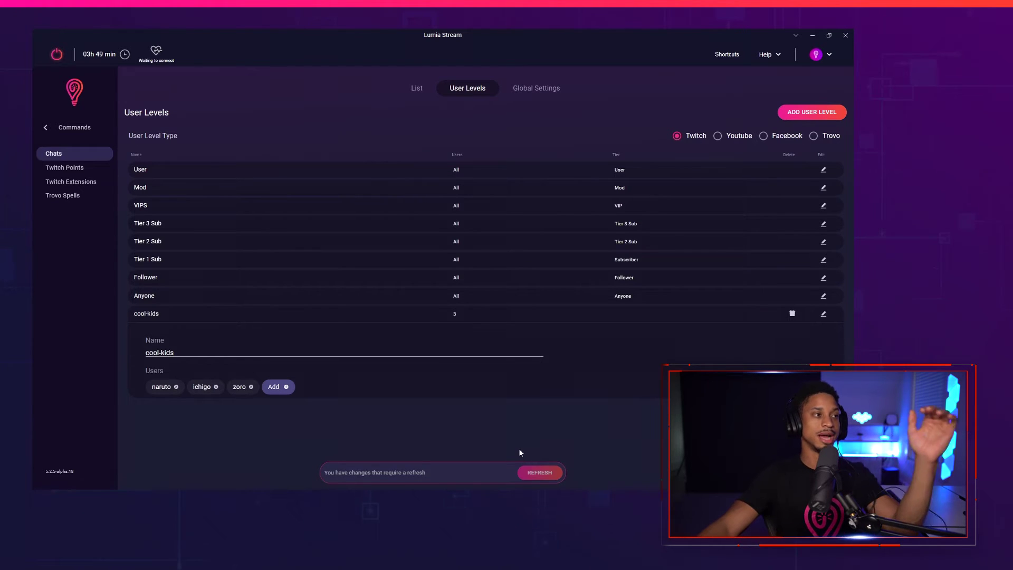
pyautogui.click(538, 473)
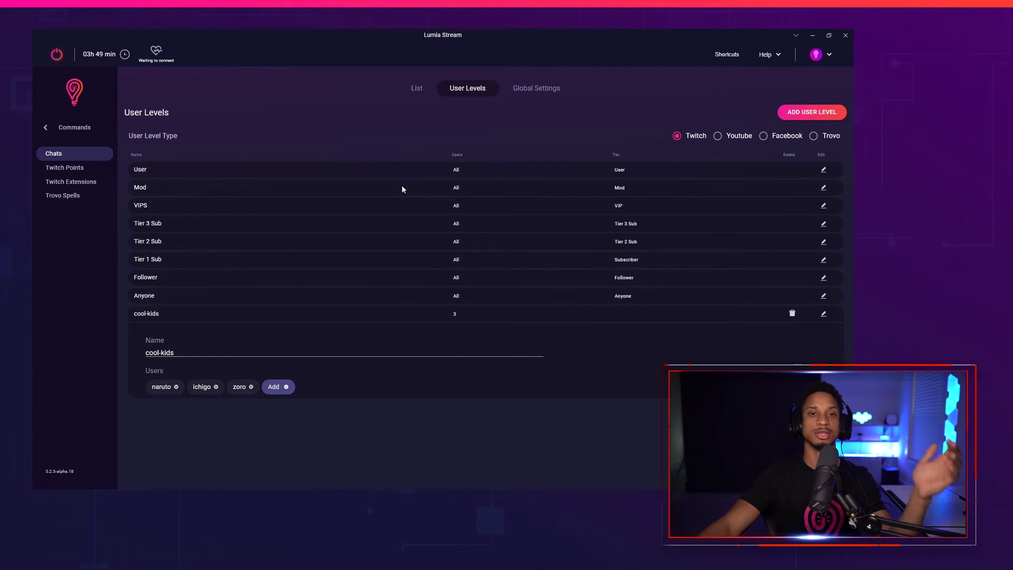
pyautogui.click(416, 92)
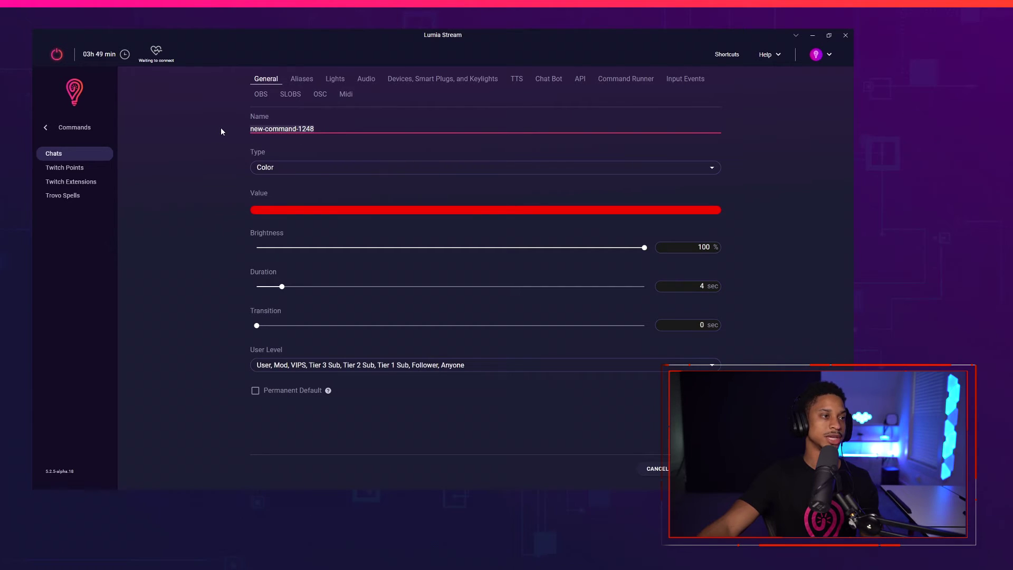
# Create the special command as an Animation type using the Water animation.
pyautogui.write('special')
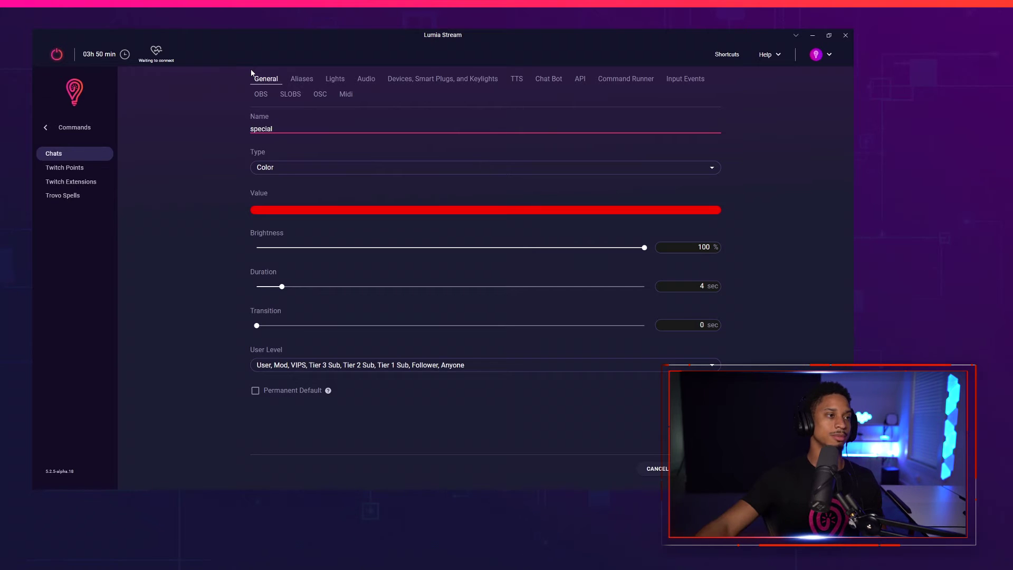
pyautogui.click(368, 170)
pyautogui.click(289, 243)
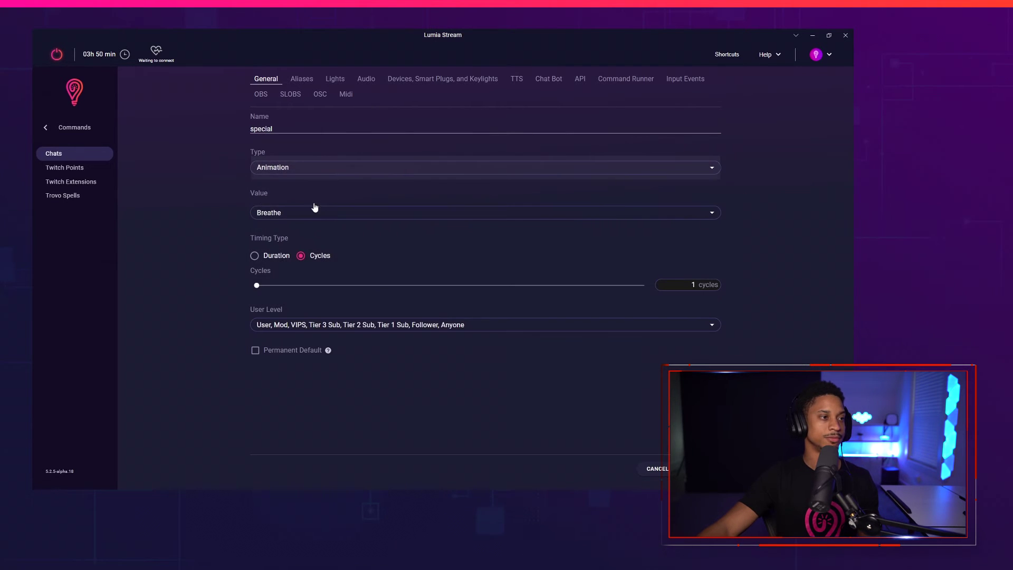
pyautogui.click(315, 211)
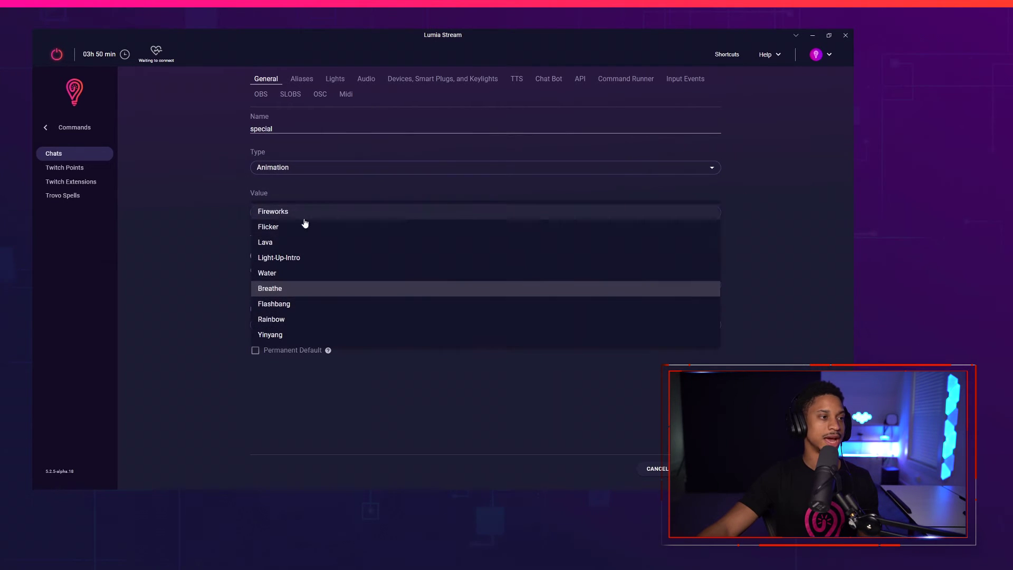
pyautogui.click(280, 272)
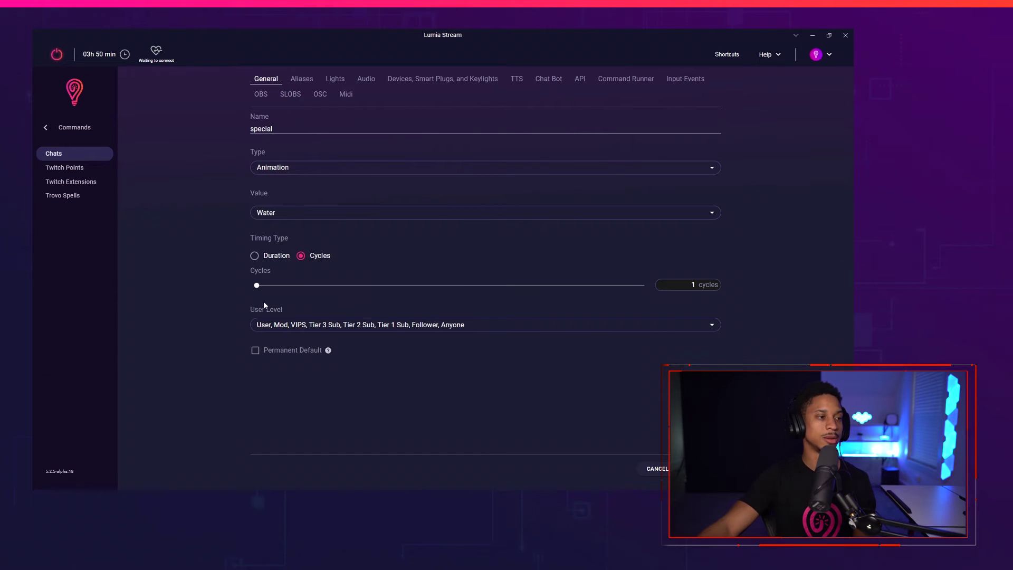
# Limit the special command's user levels to only User and Cool-Kids.
pyautogui.click(309, 329)
pyautogui.click(288, 285)
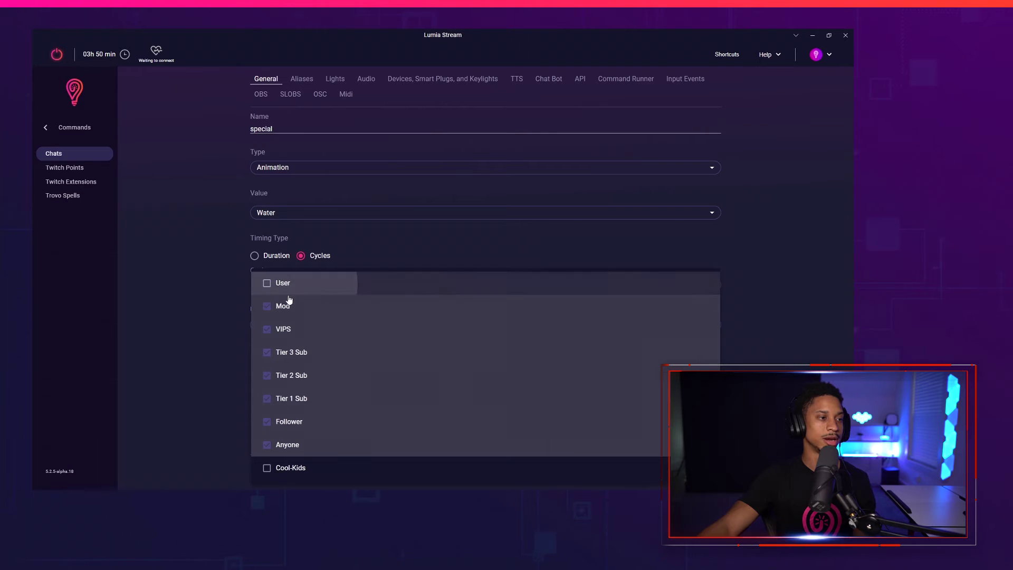
pyautogui.click(290, 306)
pyautogui.click(296, 329)
pyautogui.click(296, 353)
pyautogui.click(291, 375)
pyautogui.click(292, 398)
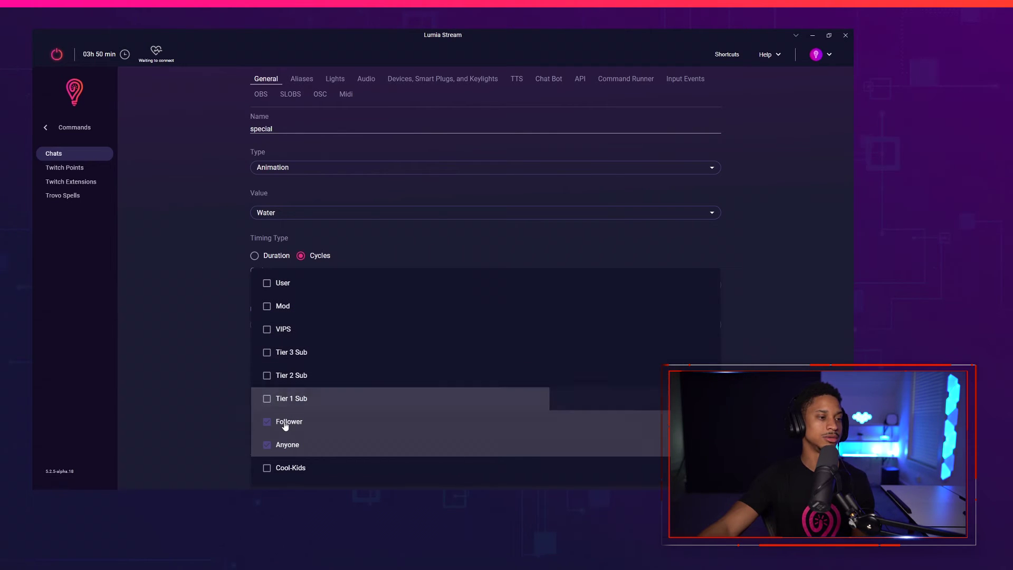
pyautogui.click(289, 422)
pyautogui.click(288, 445)
pyautogui.click(293, 468)
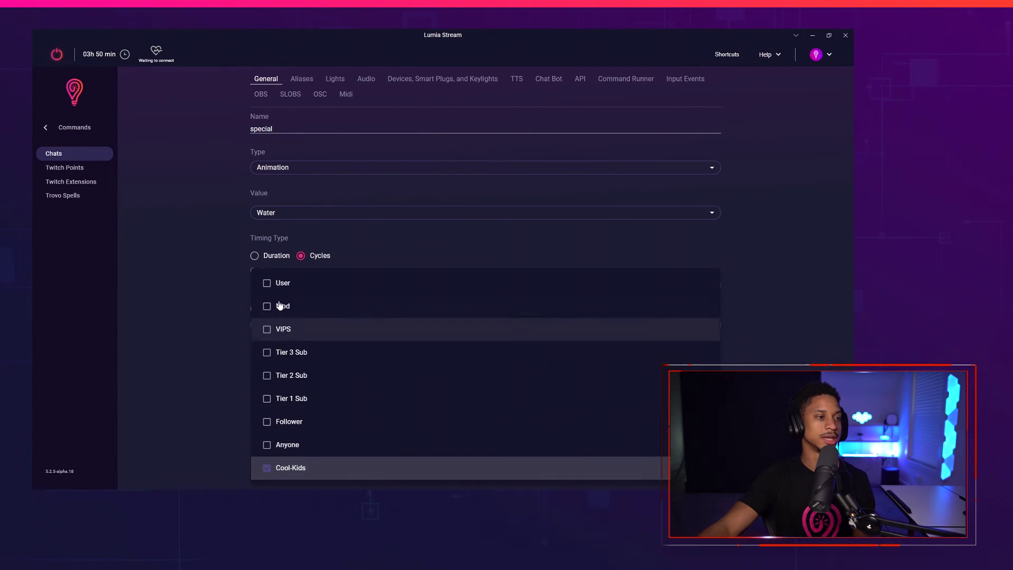
pyautogui.click(289, 286)
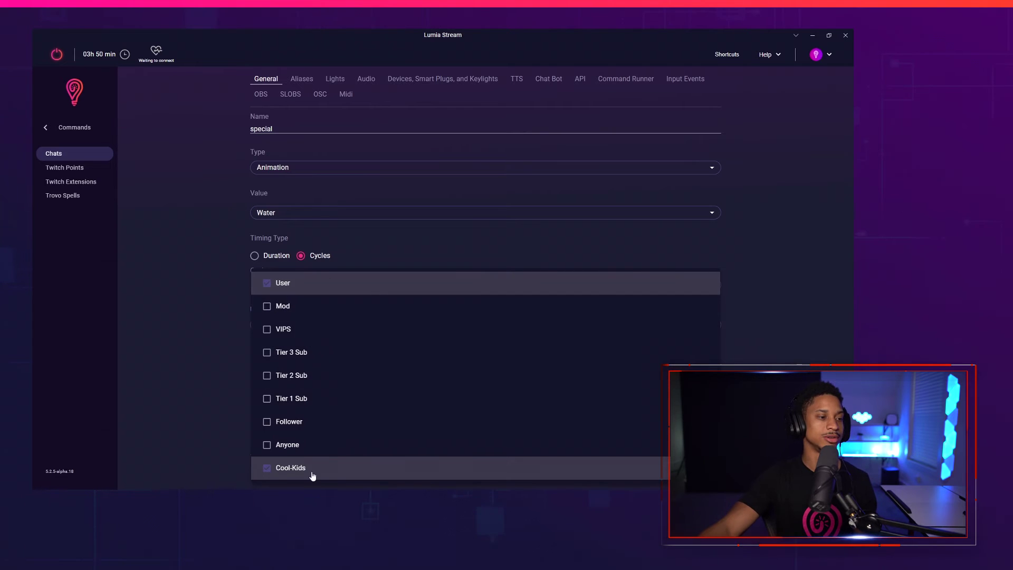
pyautogui.click(803, 338)
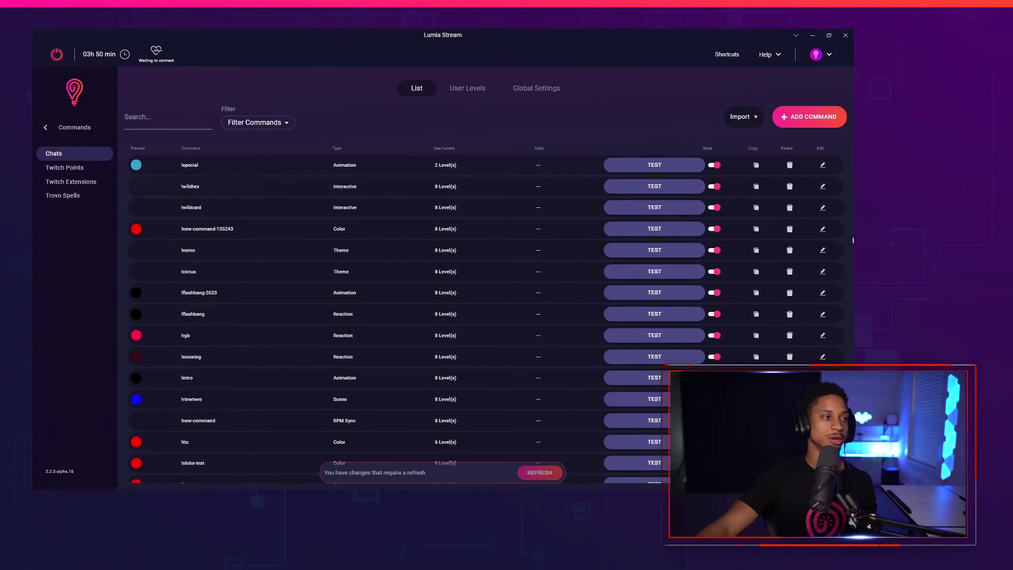
# Restrict new-command-135243's user levels to Tier 1, Tier 2 and Tier 3 Sub only.
pyautogui.click(822, 228)
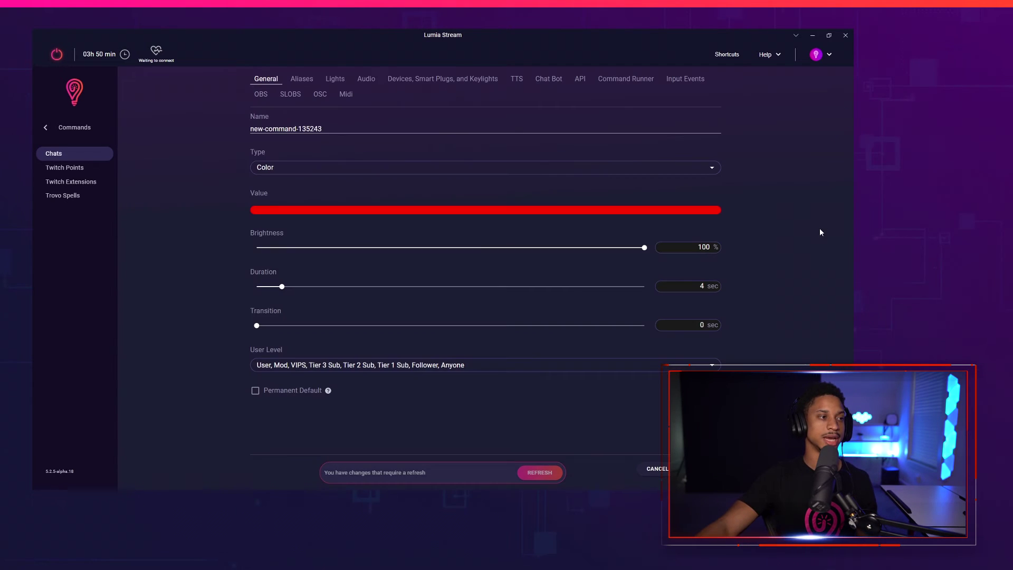
pyautogui.click(474, 366)
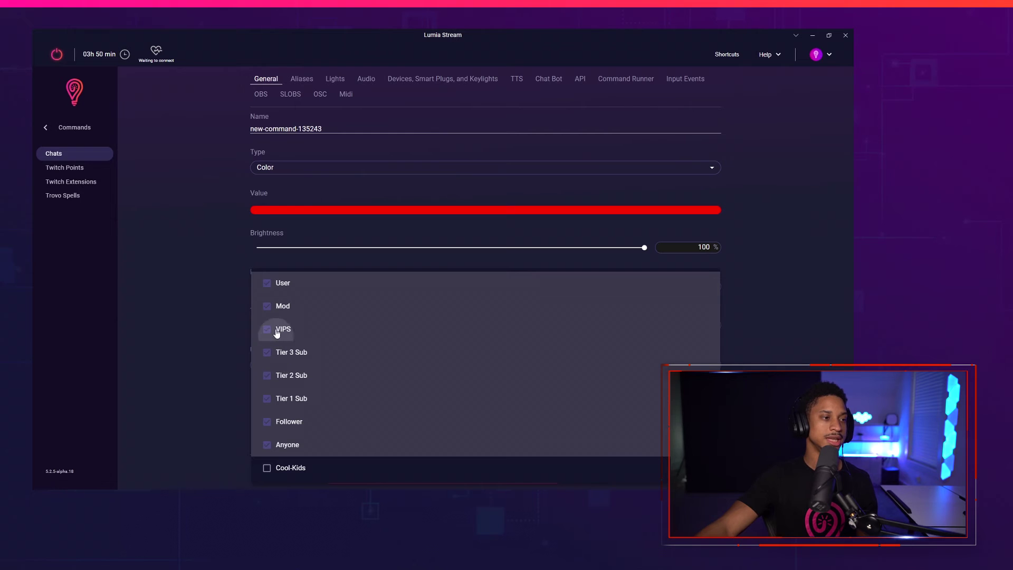
pyautogui.click(277, 332)
pyautogui.click(279, 283)
pyautogui.click(279, 307)
pyautogui.click(280, 376)
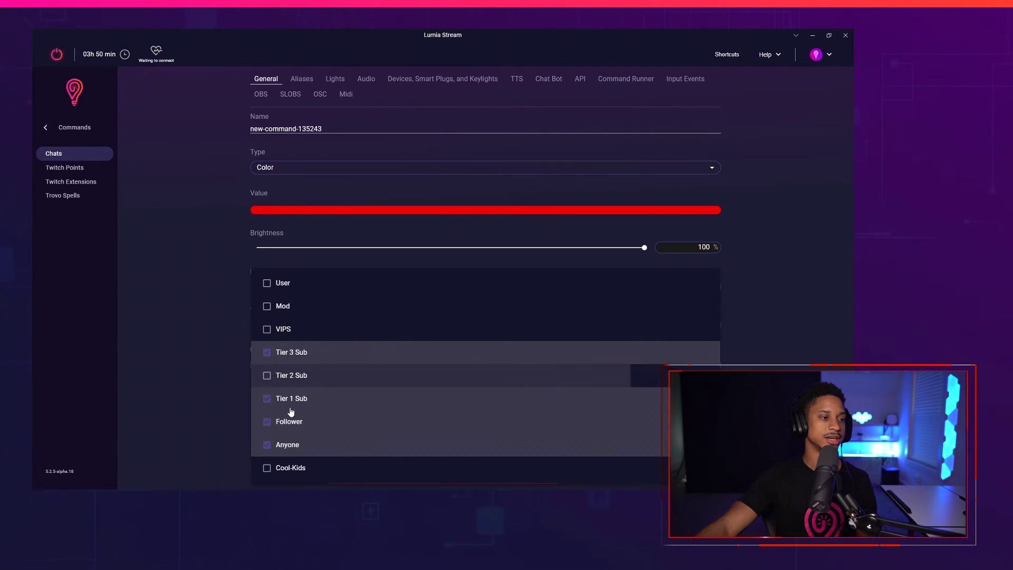
pyautogui.click(289, 402)
pyautogui.click(288, 422)
pyautogui.click(287, 445)
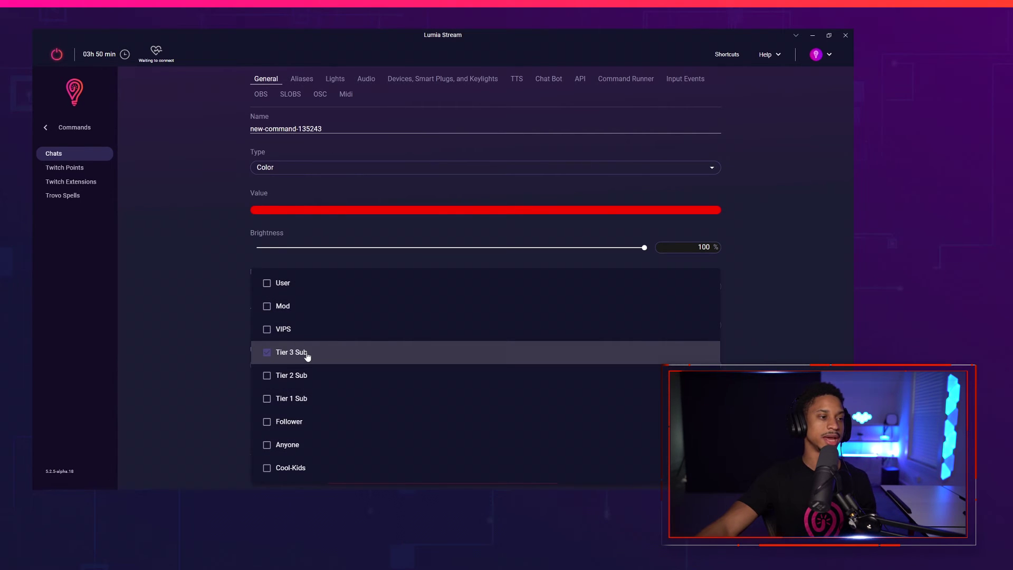
pyautogui.click(307, 357)
pyautogui.click(319, 378)
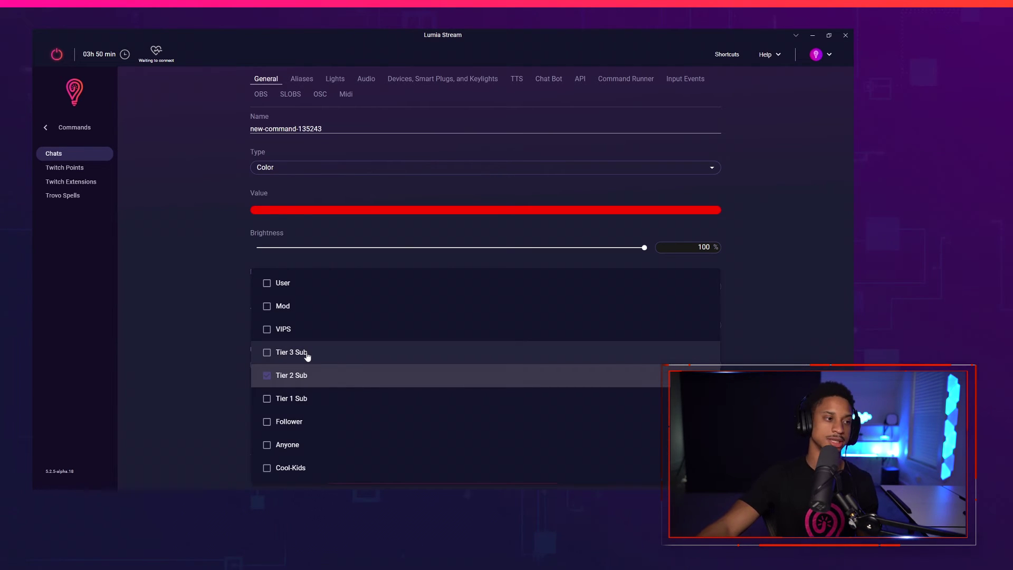
pyautogui.click(293, 381)
pyautogui.click(288, 399)
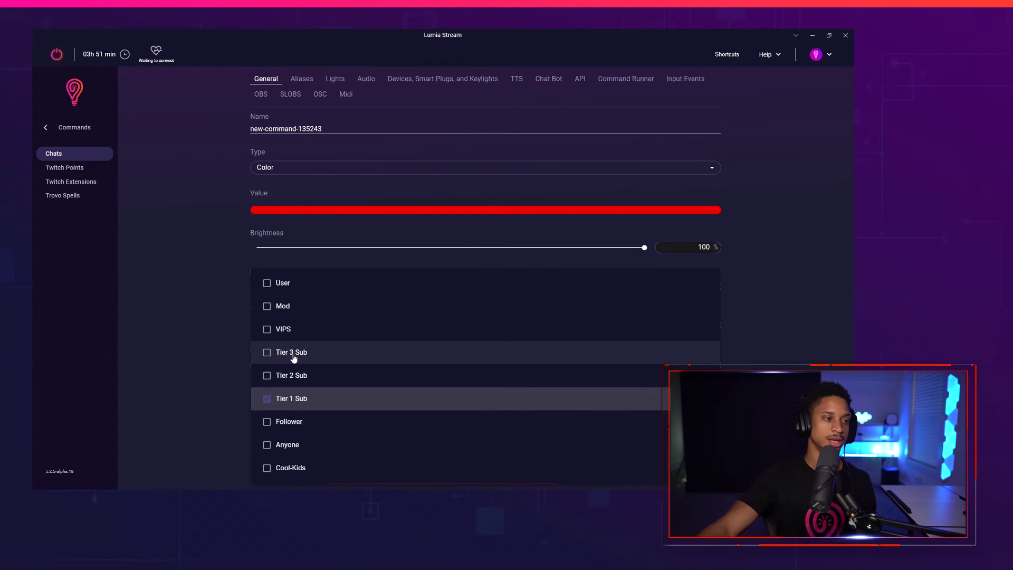
pyautogui.click(294, 357)
pyautogui.click(299, 373)
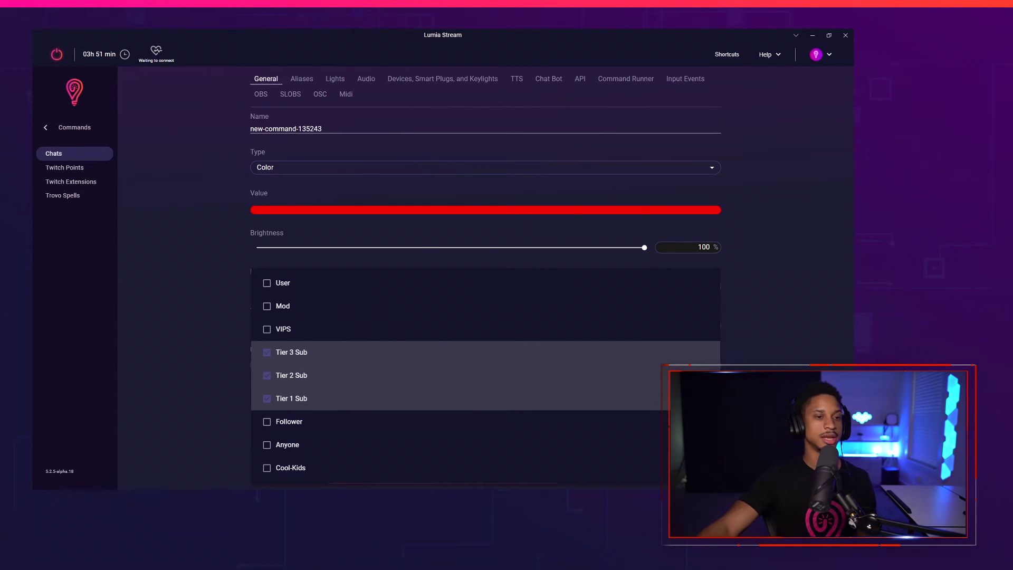
# Rename the command to subs and apply the pending refresh.
pyautogui.click(252, 140)
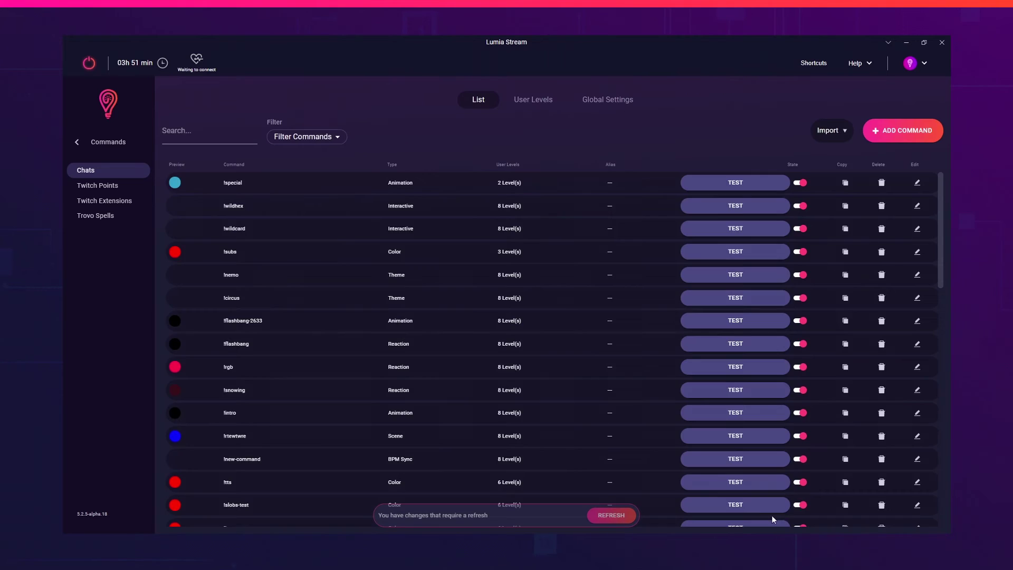
pyautogui.click(611, 515)
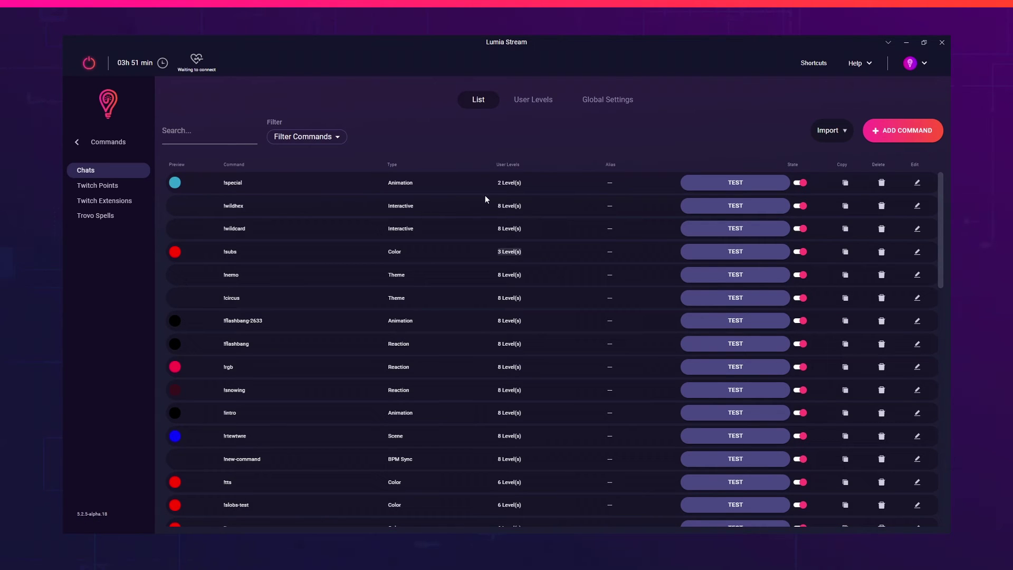
pyautogui.tripleClick(533, 183)
pyautogui.click(524, 125)
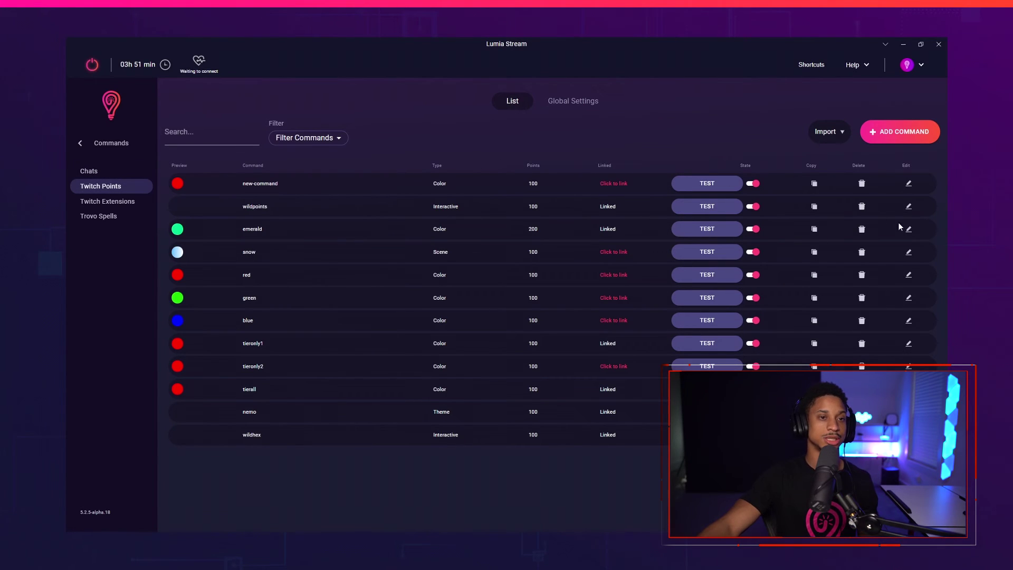
# Open wildpoints, glance at the Twitch channel, and confirm it allows User and Tier 3 Sub.
pyautogui.click(908, 207)
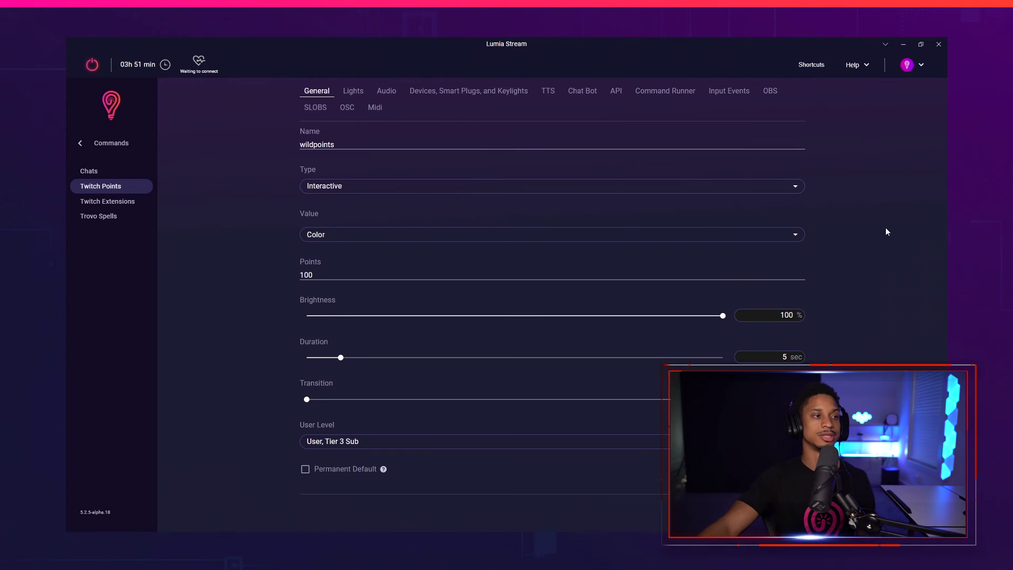
pyautogui.moveTo(315, 526)
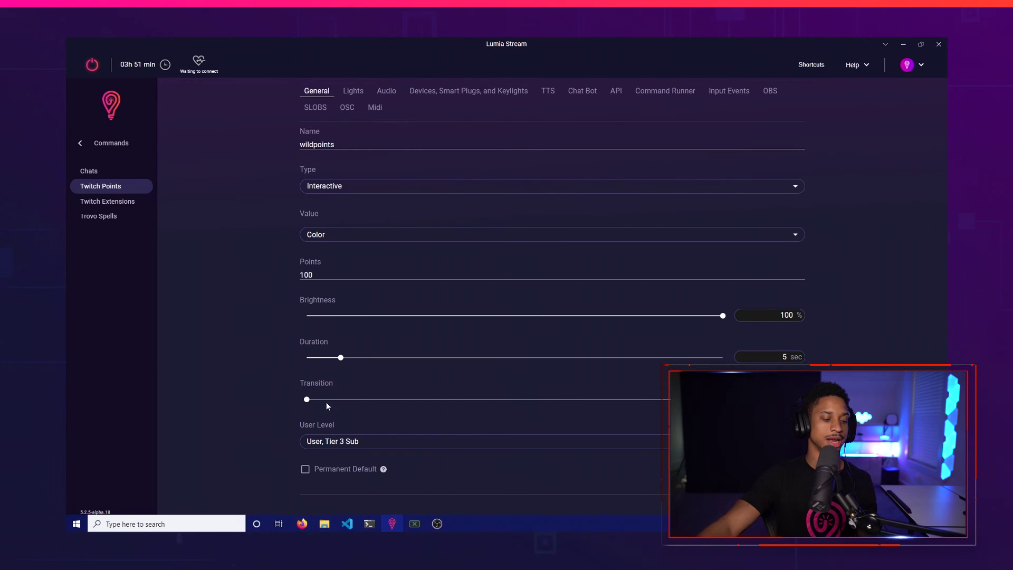
pyautogui.hotkey('alt', 'Tab')
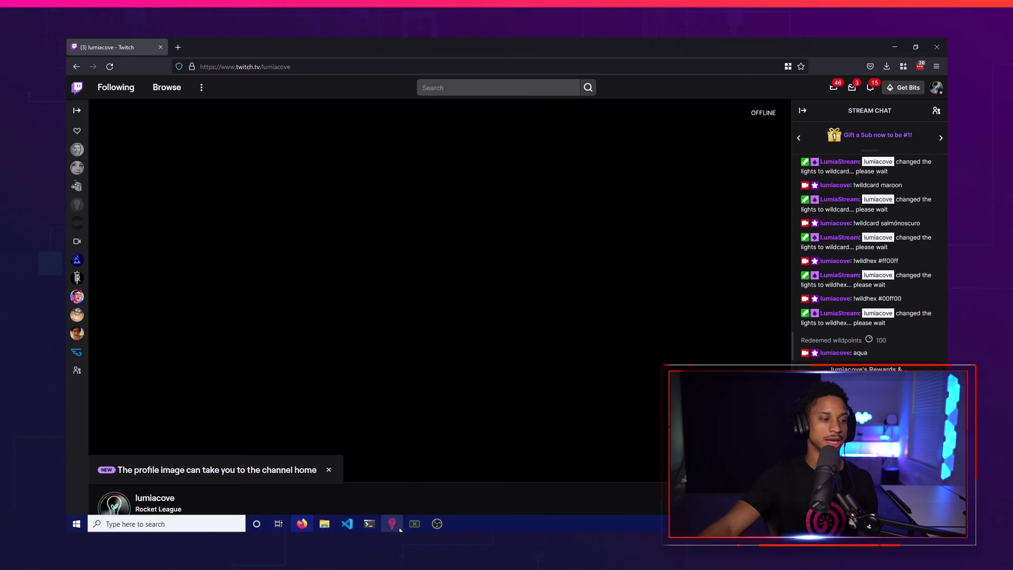
pyautogui.click(391, 527)
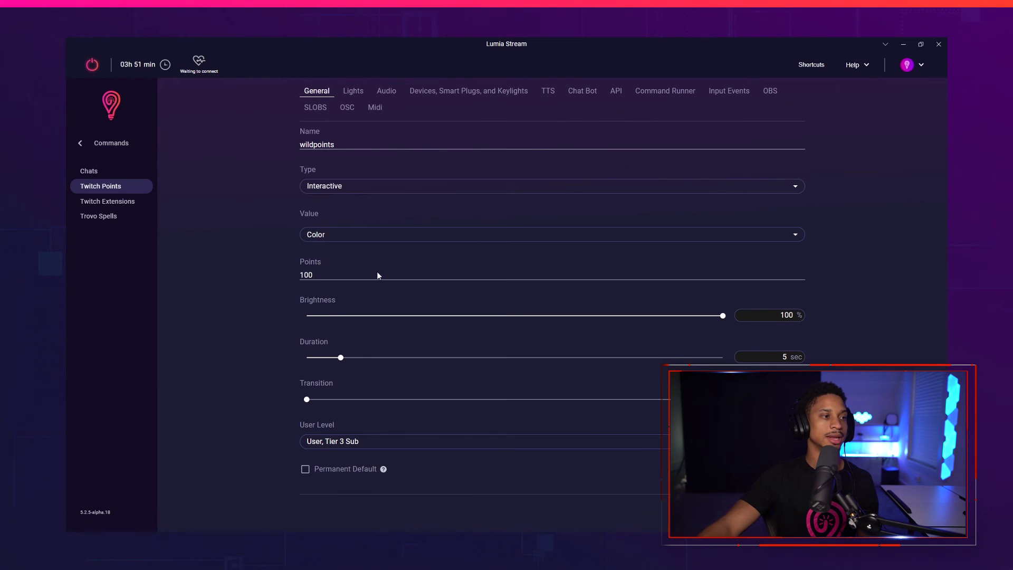
pyautogui.click(347, 443)
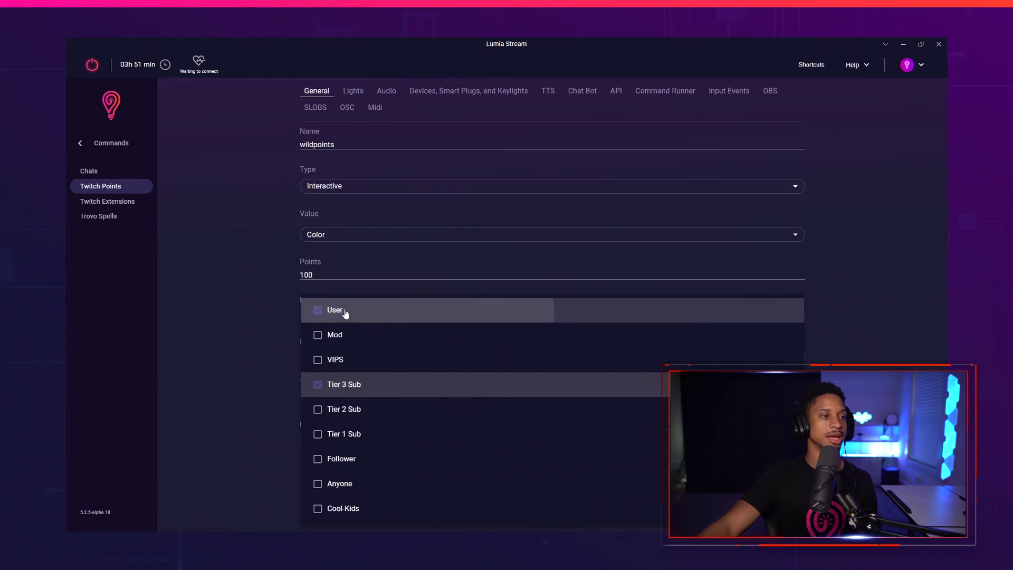
pyautogui.click(264, 220)
pyautogui.click(265, 220)
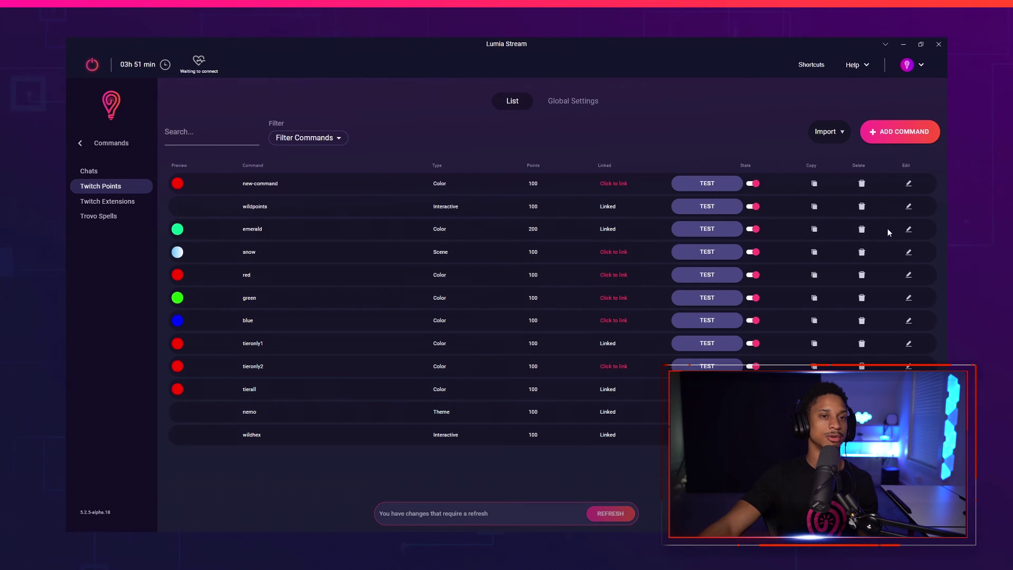
# Clear the emerald 200-point redemption's allowed roles and allow only Cool-Kids.
pyautogui.click(907, 230)
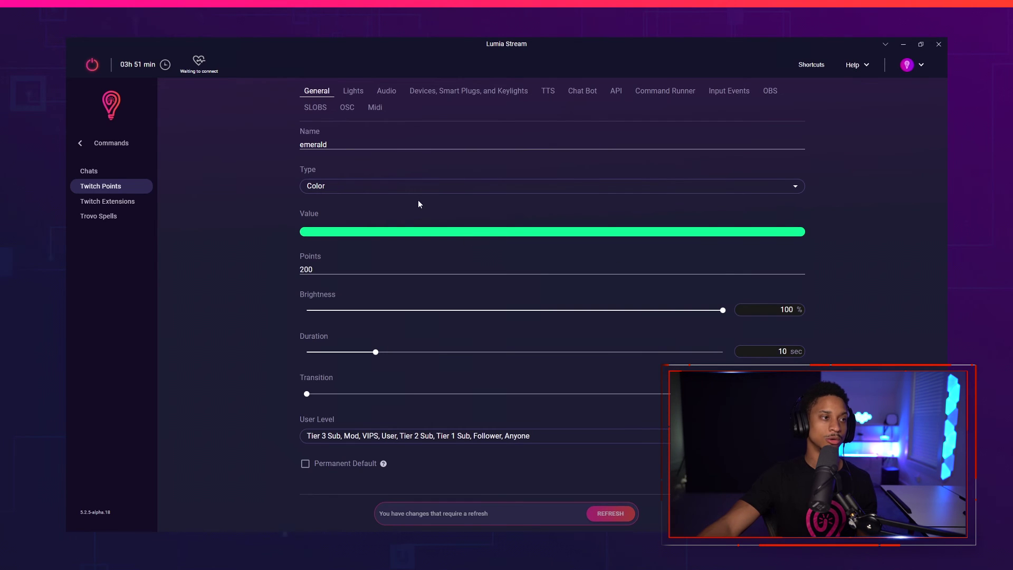
pyautogui.click(402, 438)
pyautogui.click(334, 452)
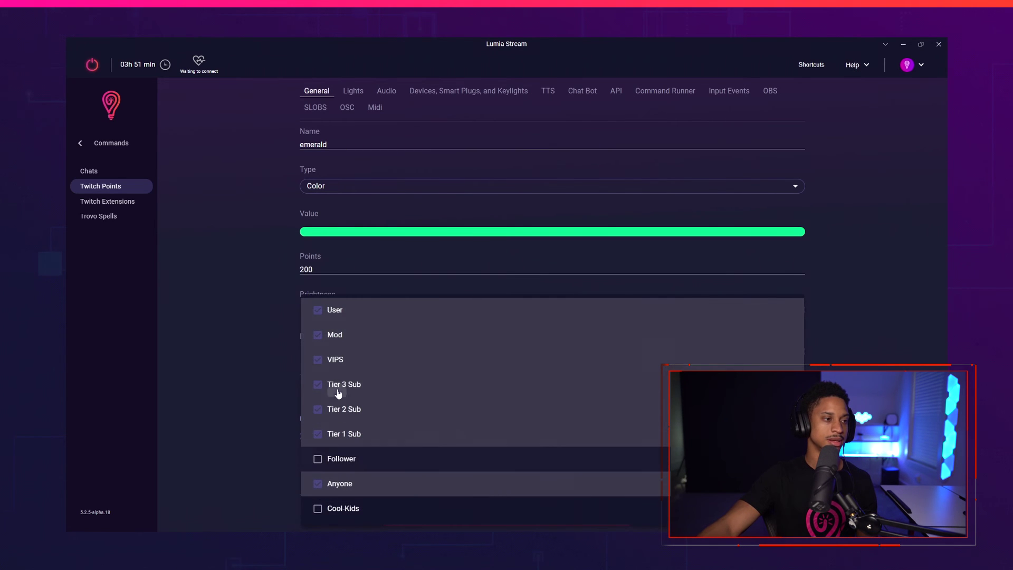
pyautogui.click(335, 385)
pyautogui.click(338, 336)
pyautogui.click(336, 359)
pyautogui.click(335, 410)
pyautogui.click(330, 437)
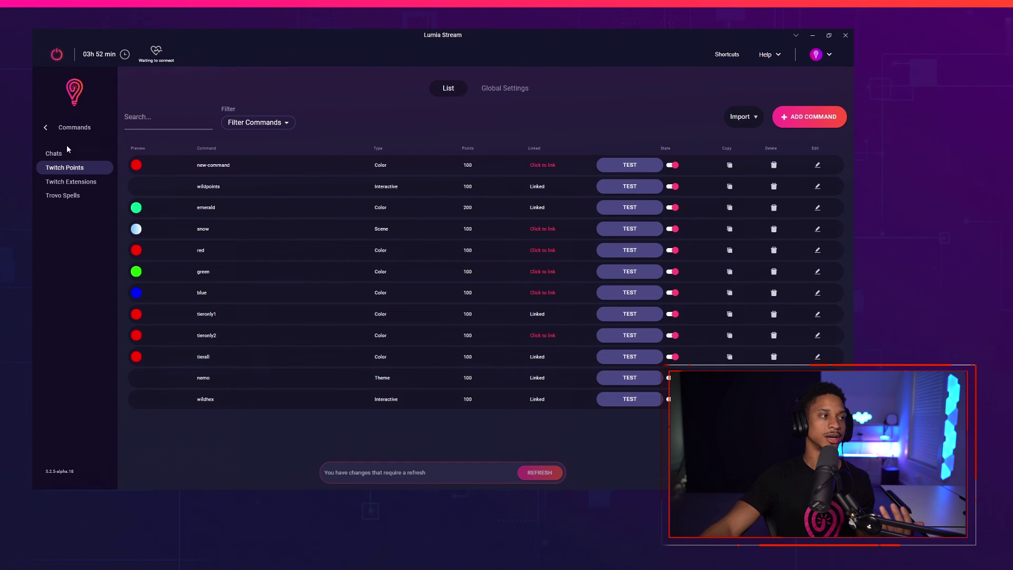
# Go to Chats and open the User Levels tab.
pyautogui.click(67, 154)
pyautogui.click(469, 88)
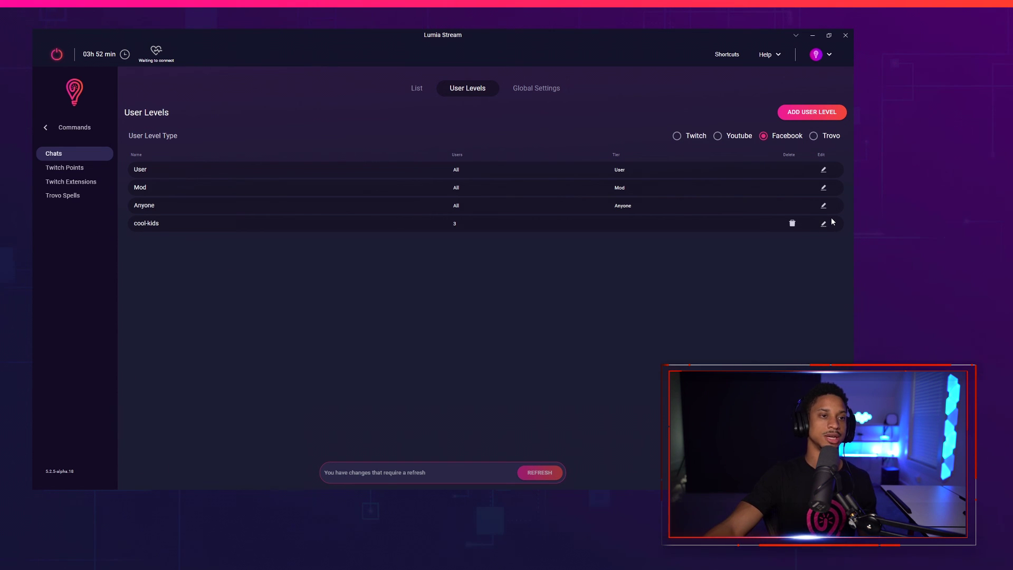
# Under Twitch, add another Custom-Group level and open its name and users settings.
pyautogui.click(677, 136)
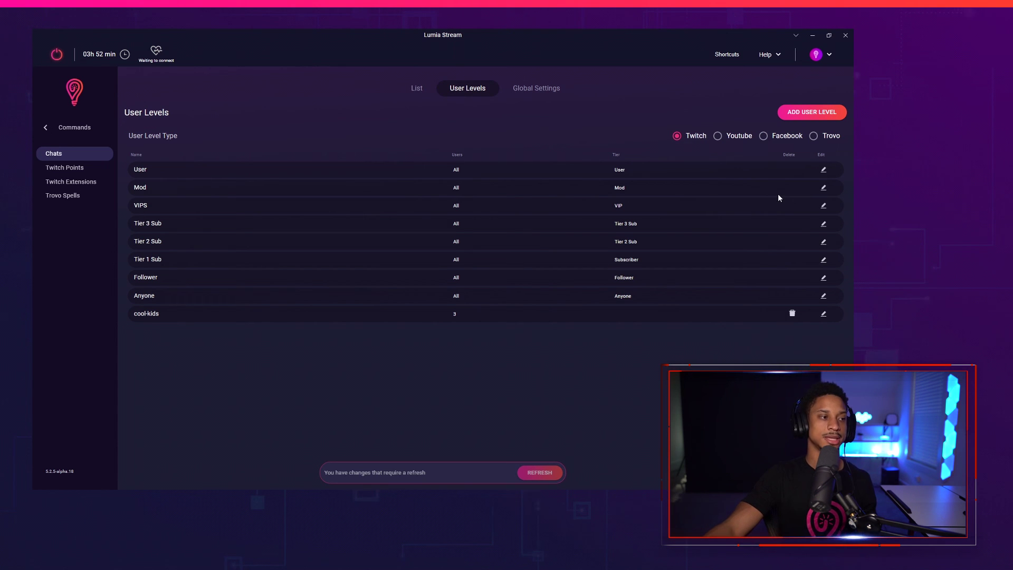
pyautogui.click(816, 112)
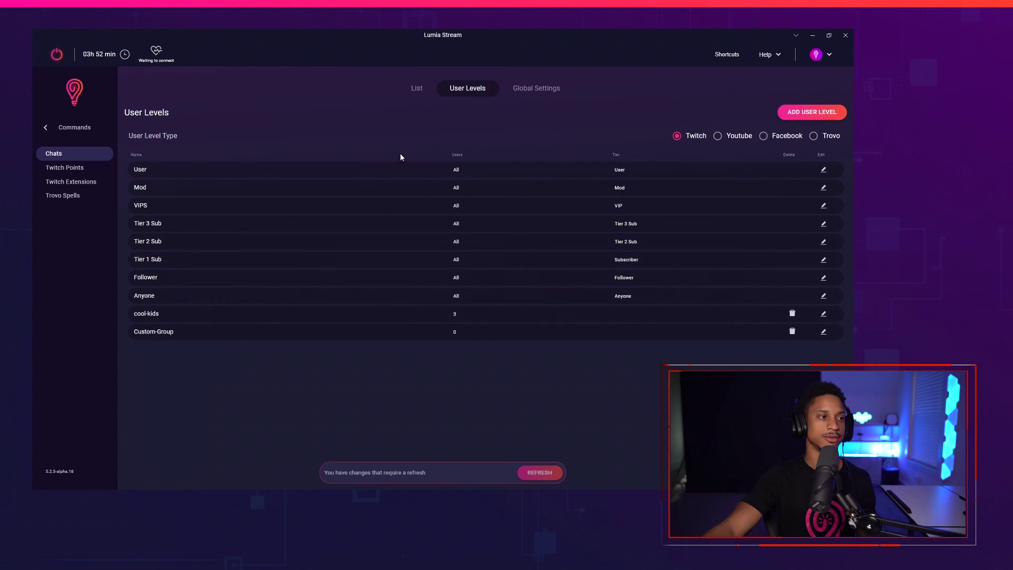
pyautogui.click(822, 334)
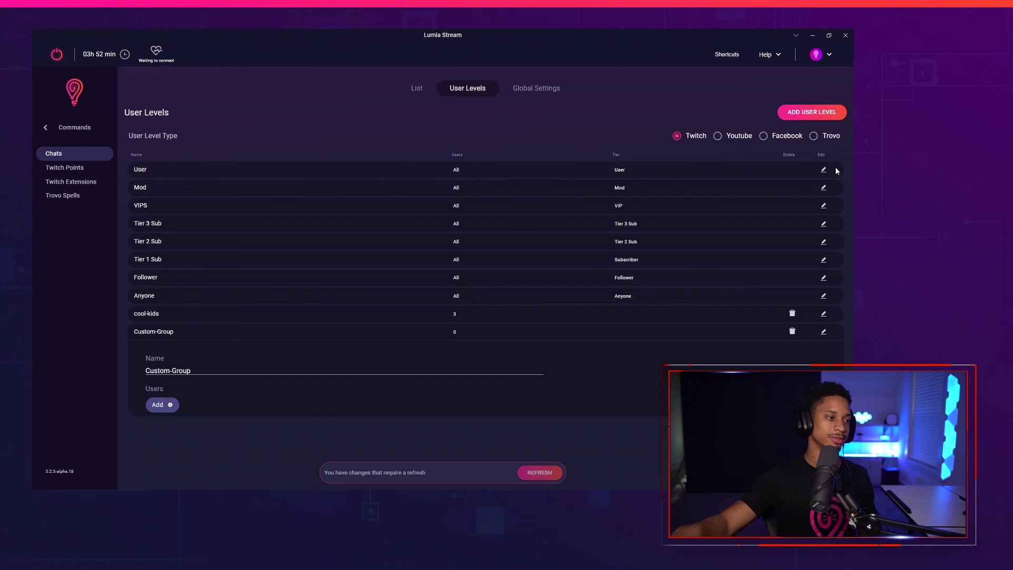